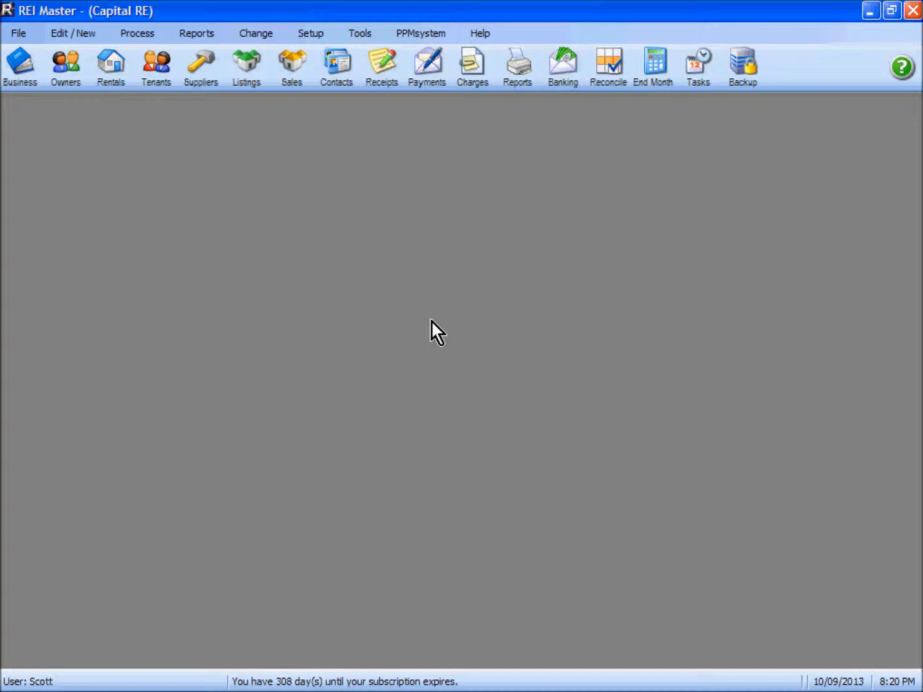
Step: Begin a new charge against Selected Properties dated 06/09/2013, then view the recipient options
left_click(472, 63)
left_click(355, 282)
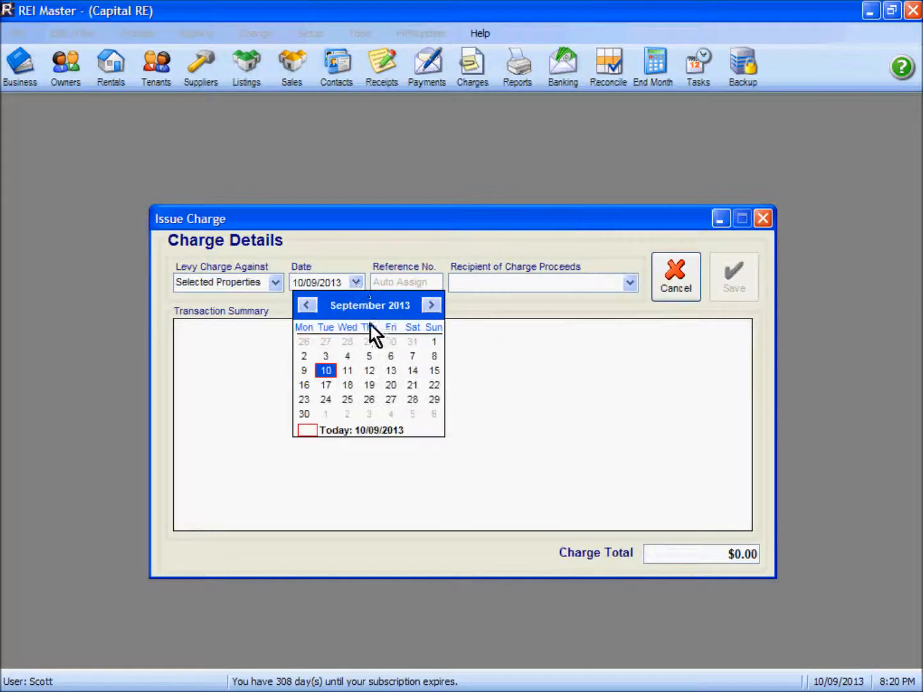
left_click(390, 356)
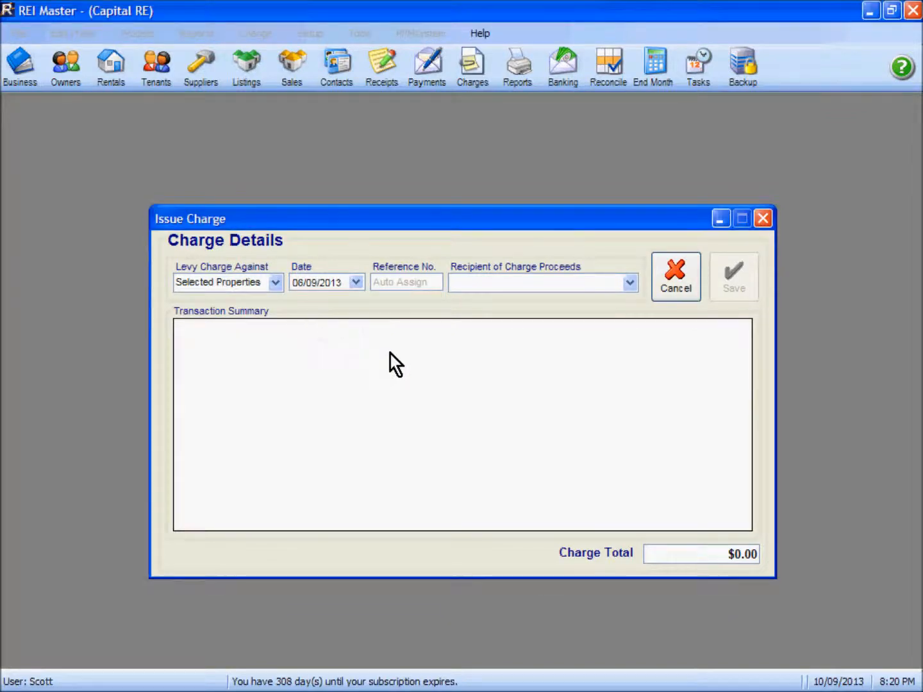
left_click(626, 284)
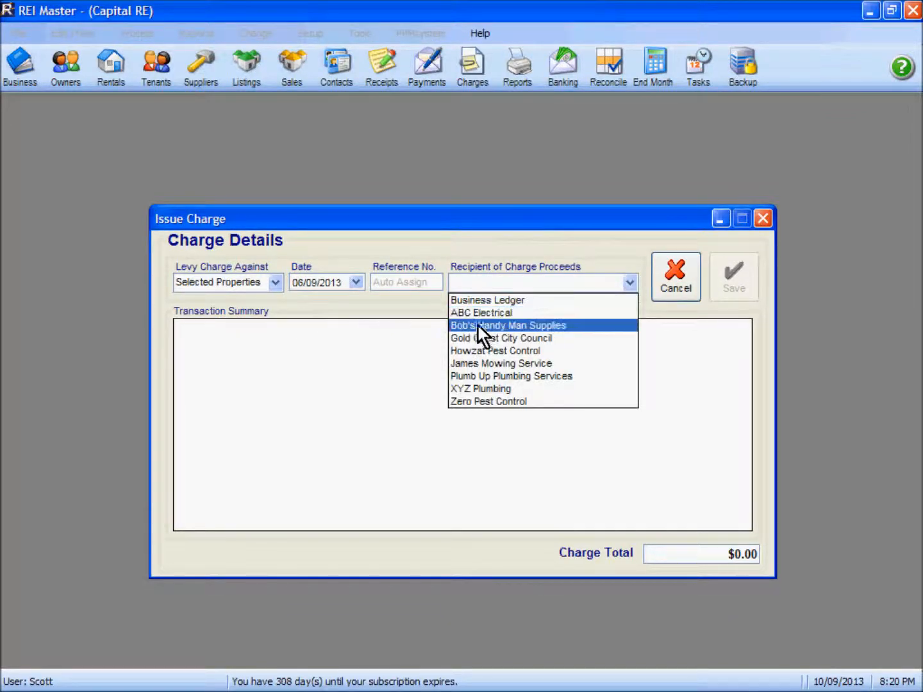
Step: Add a $165.00 'Plumbing Work' charge on 03PENNY payable to XYZ Plumbing
left_click(482, 390)
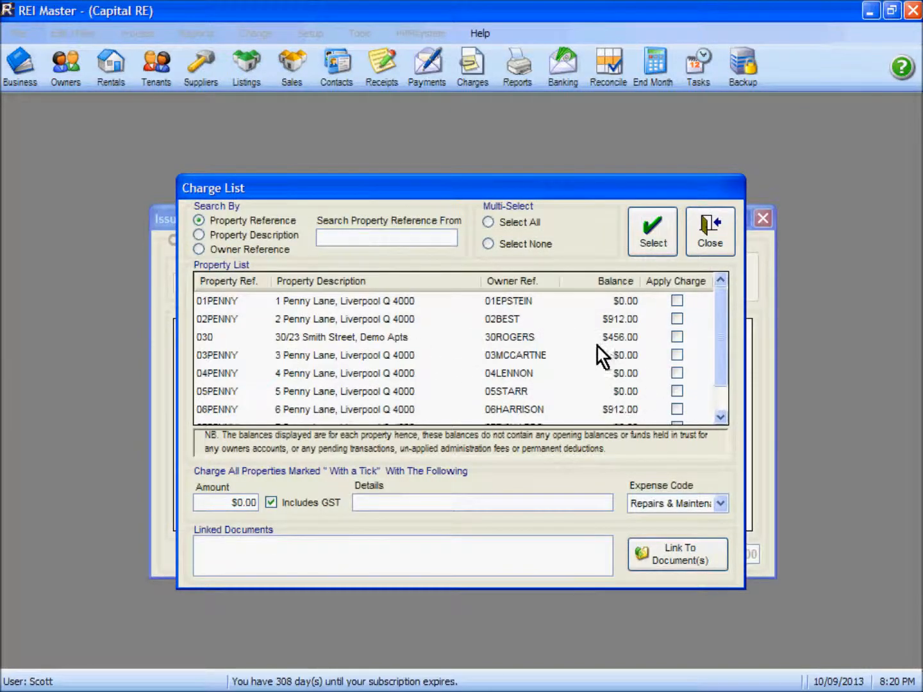
left_click(677, 355)
left_click(212, 503)
type("165")
left_click(376, 502)
type("Plumbing Work")
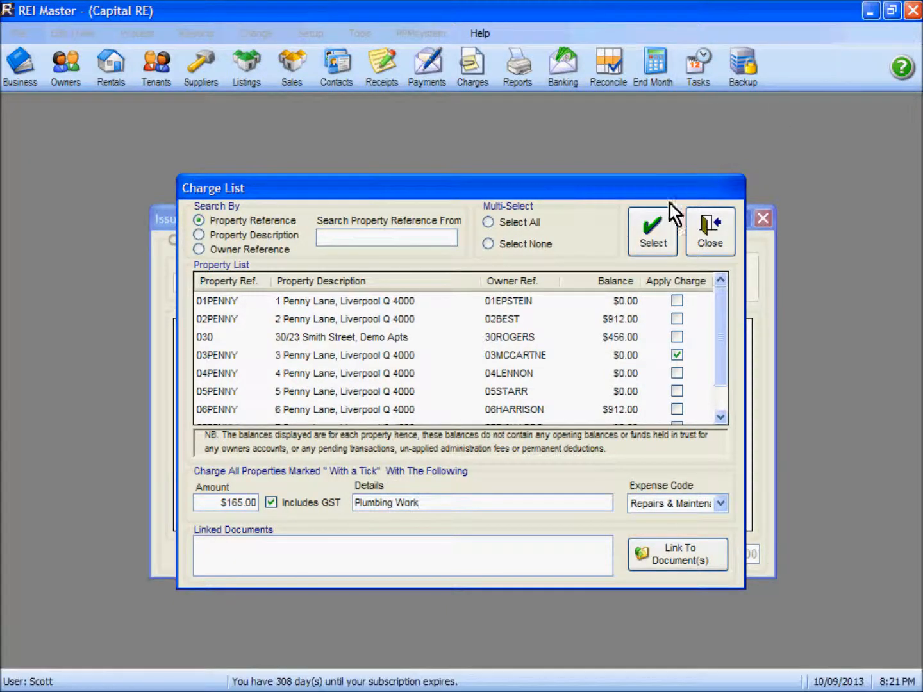
left_click(654, 238)
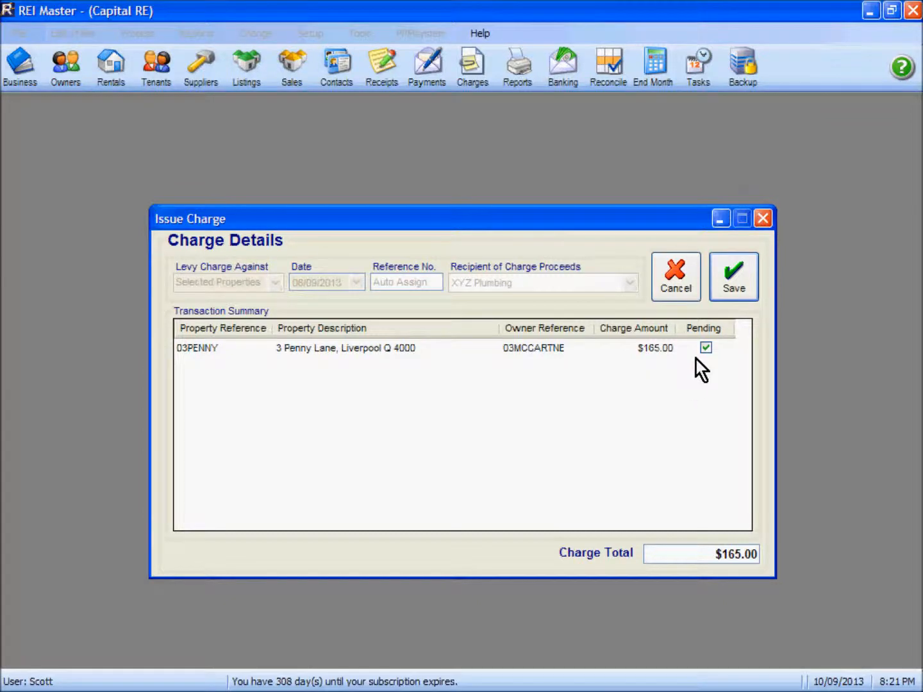
Step: Save the $165.00 plumbing charge and record it as a pending transaction
left_click(737, 280)
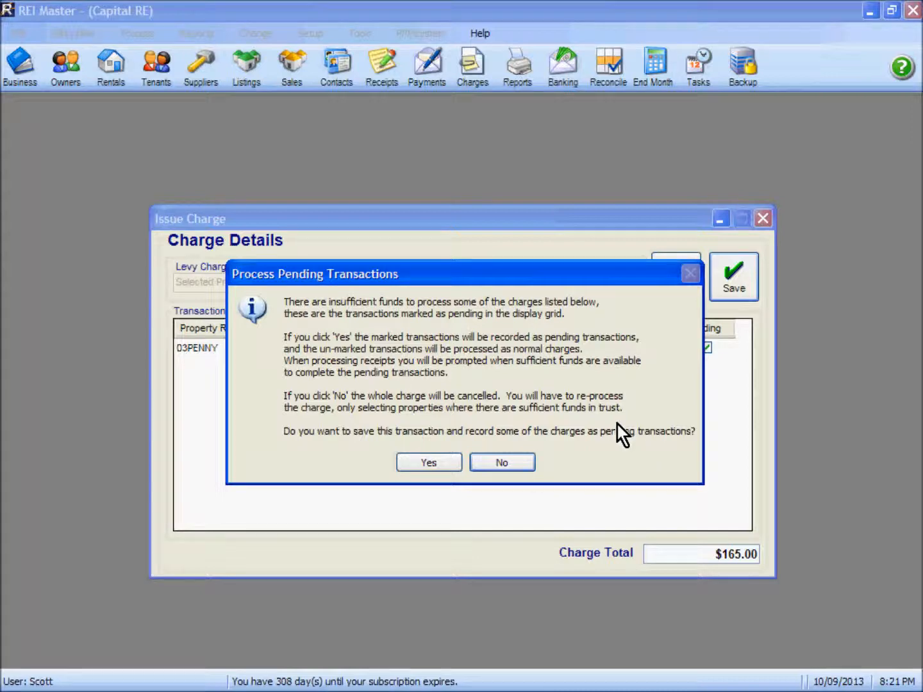
left_click(430, 463)
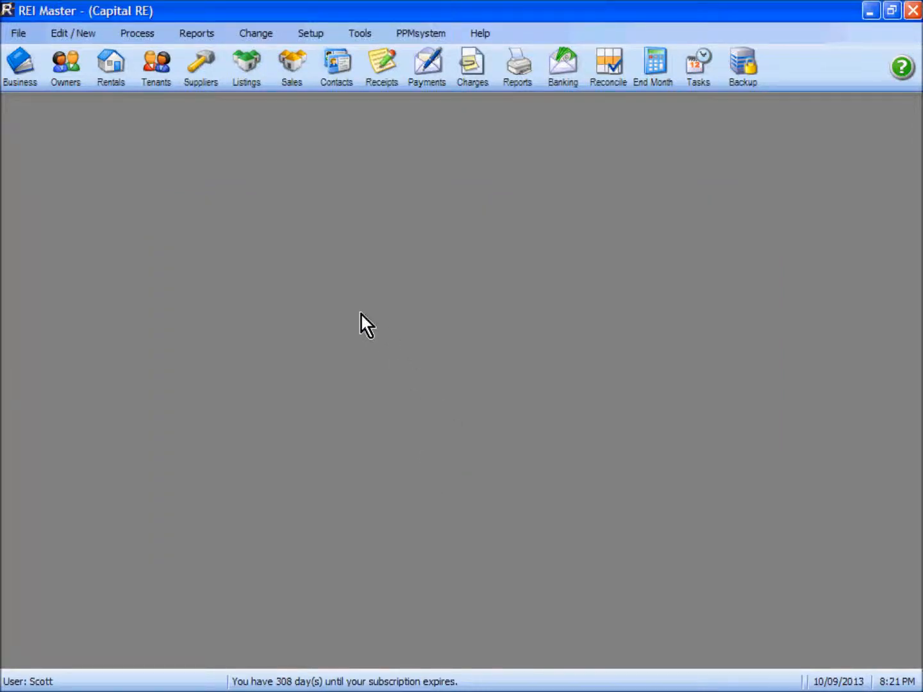
left_click(62, 72)
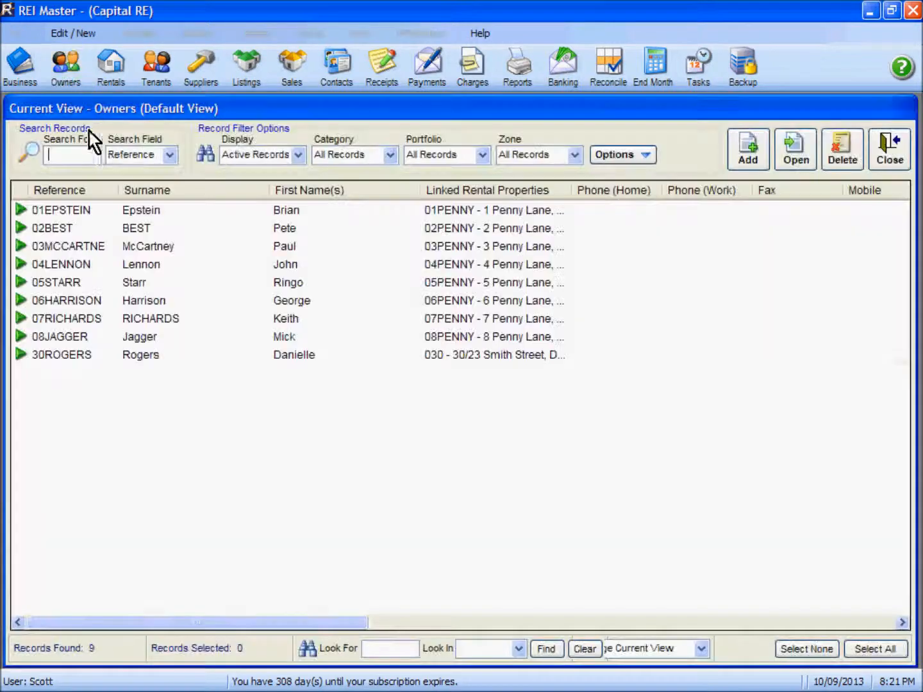
double_click(161, 251)
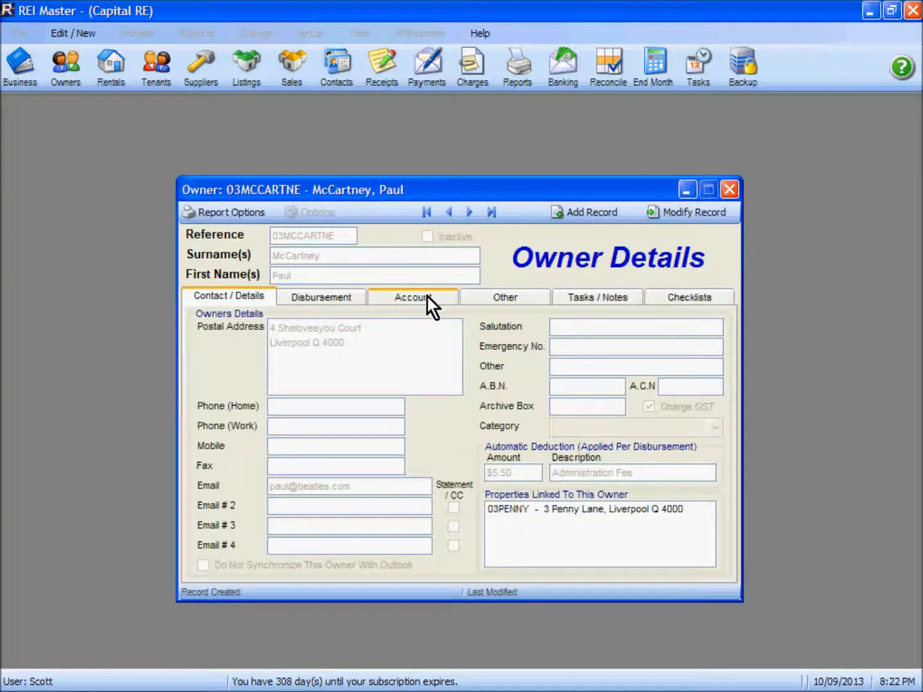
left_click(428, 297)
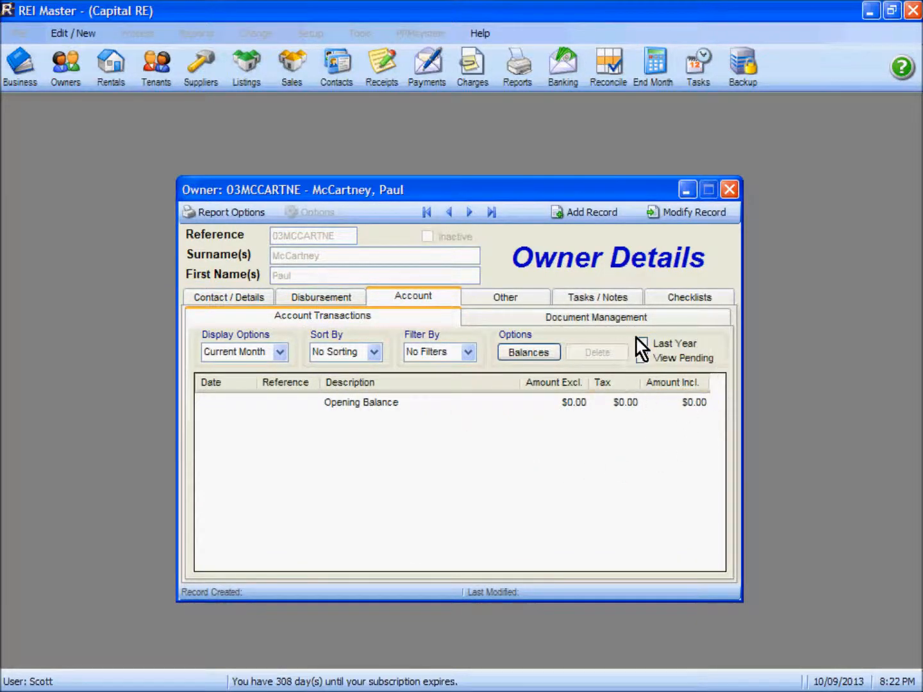
left_click(643, 359)
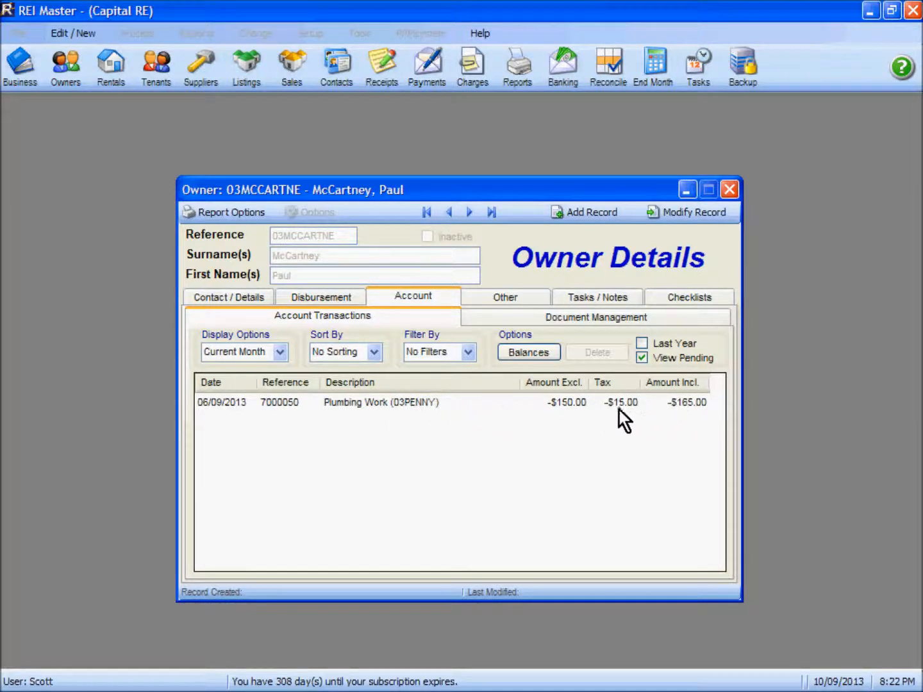
left_click(643, 359)
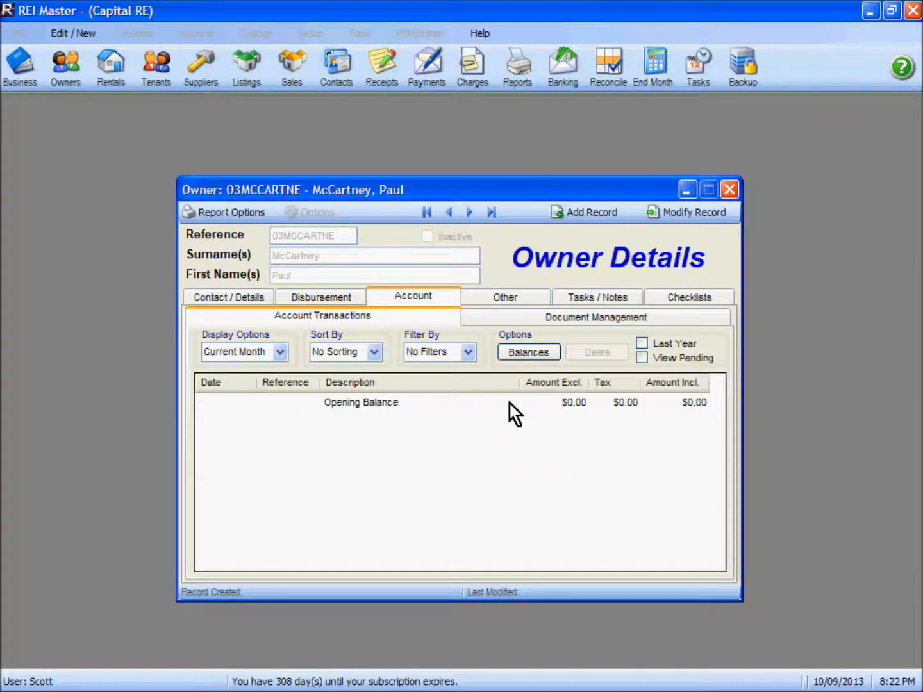
left_click(528, 354)
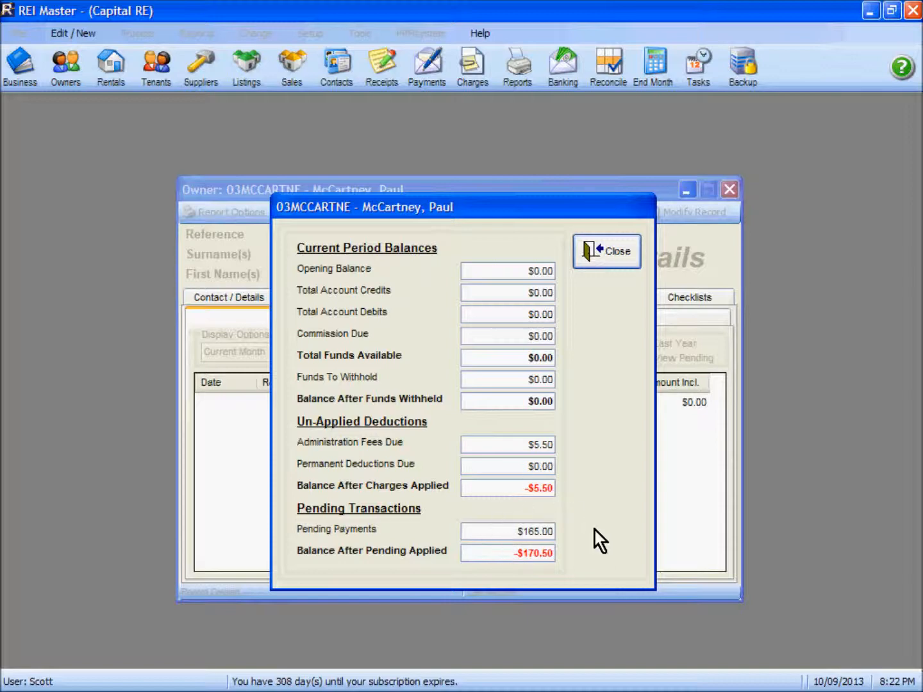
left_click(607, 252)
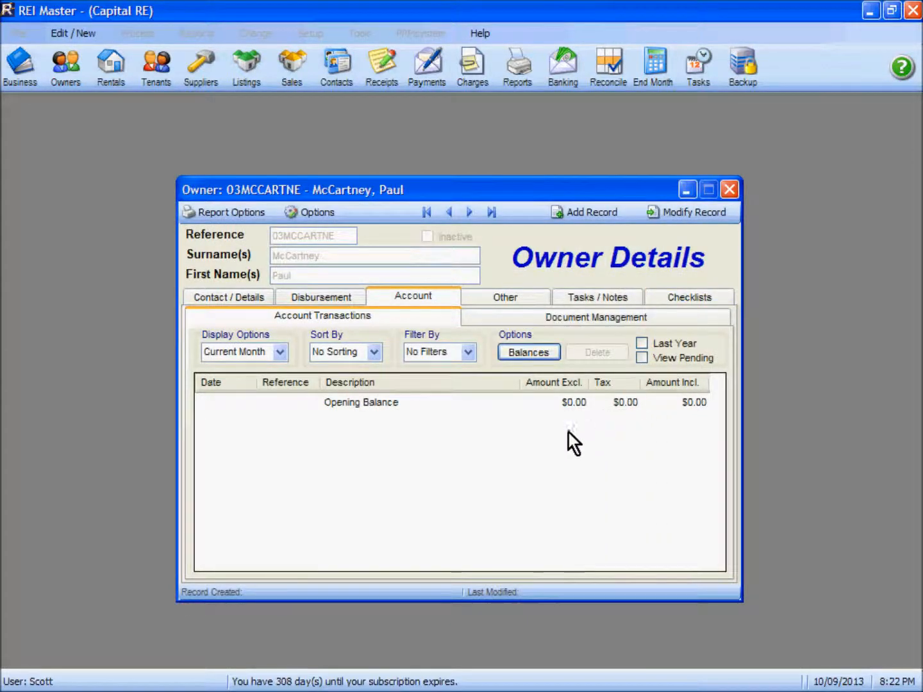
left_click(730, 192)
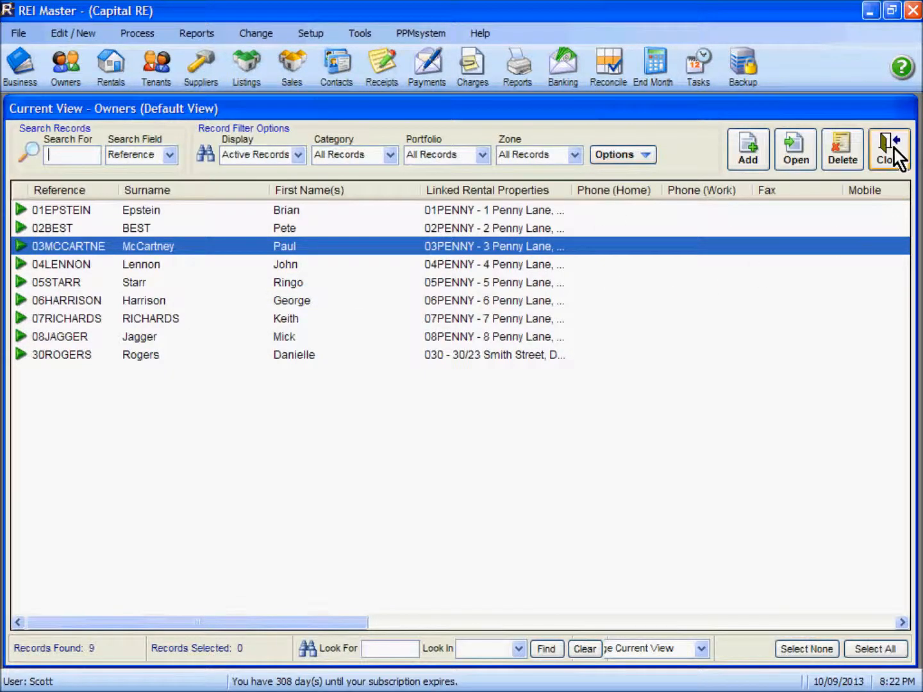
left_click(890, 155)
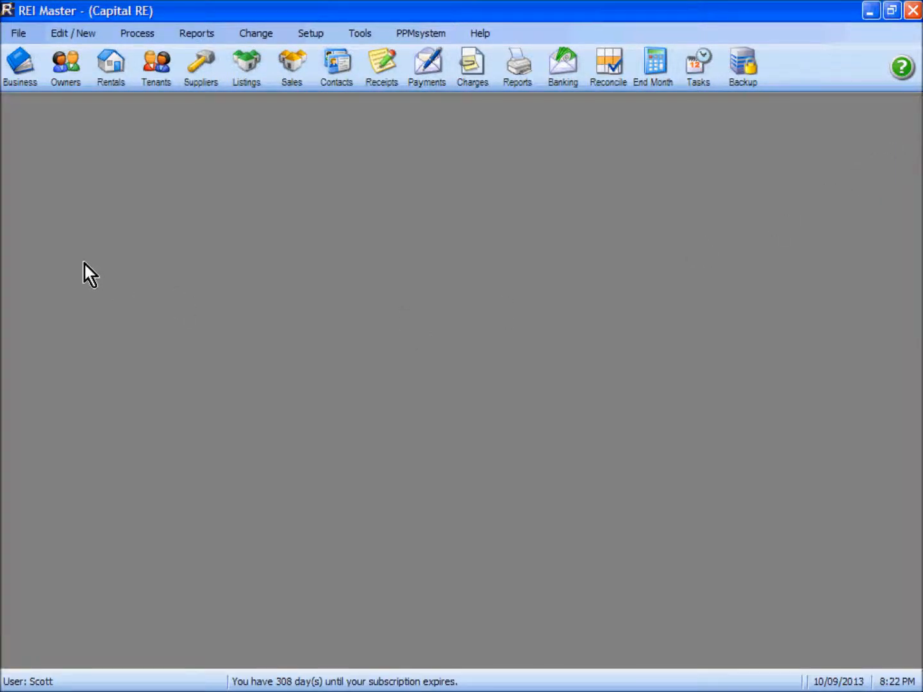
left_click(205, 74)
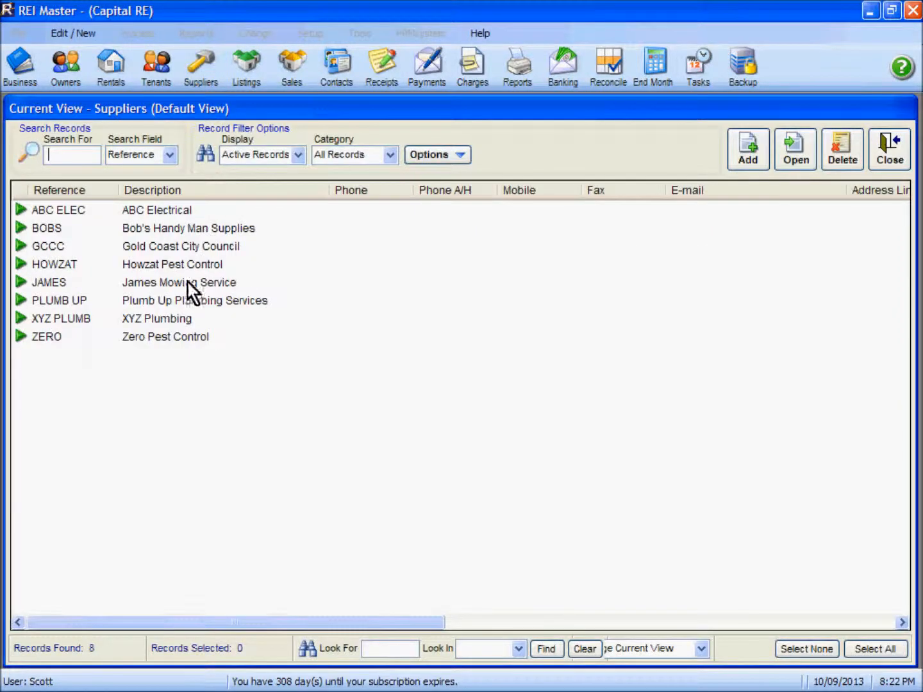
double_click(159, 318)
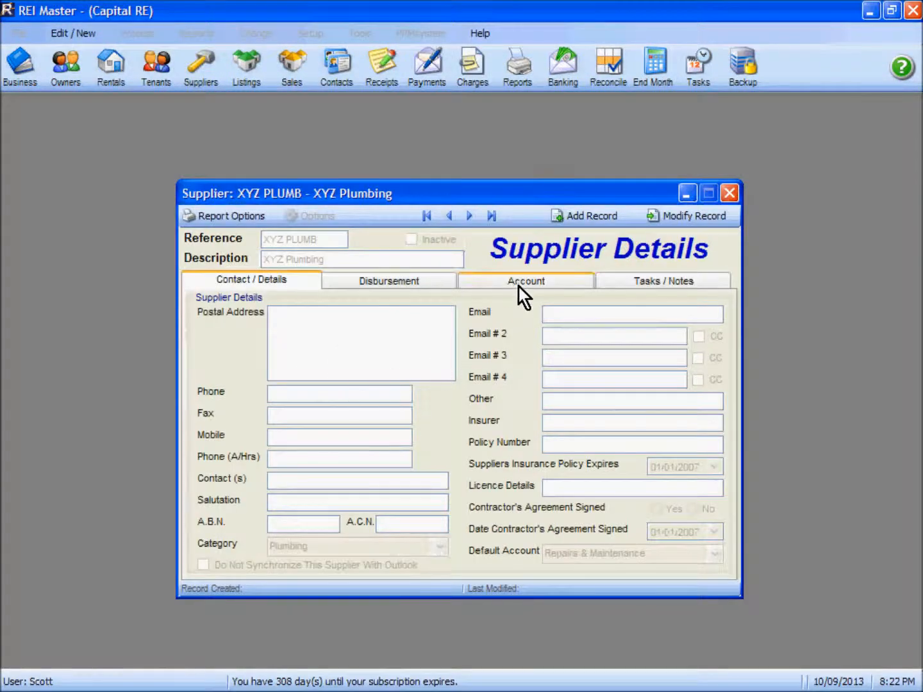
left_click(520, 280)
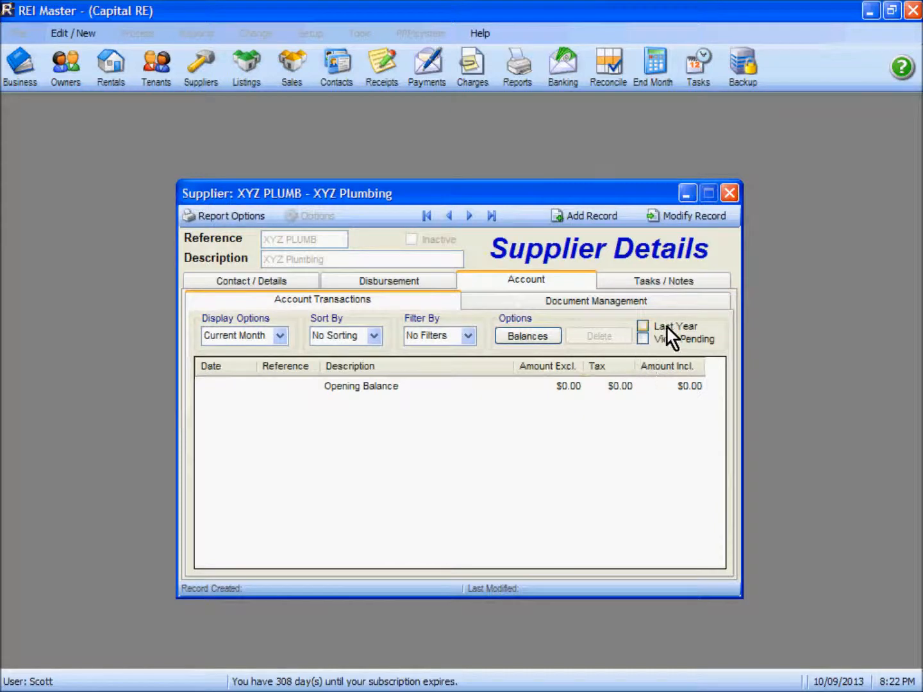
left_click(643, 340)
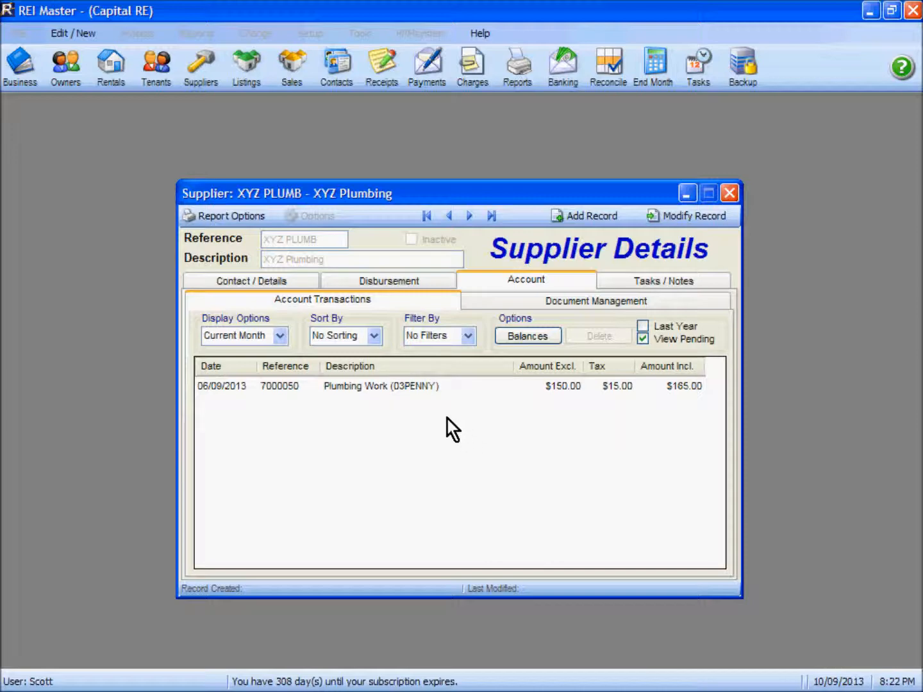
left_click(730, 193)
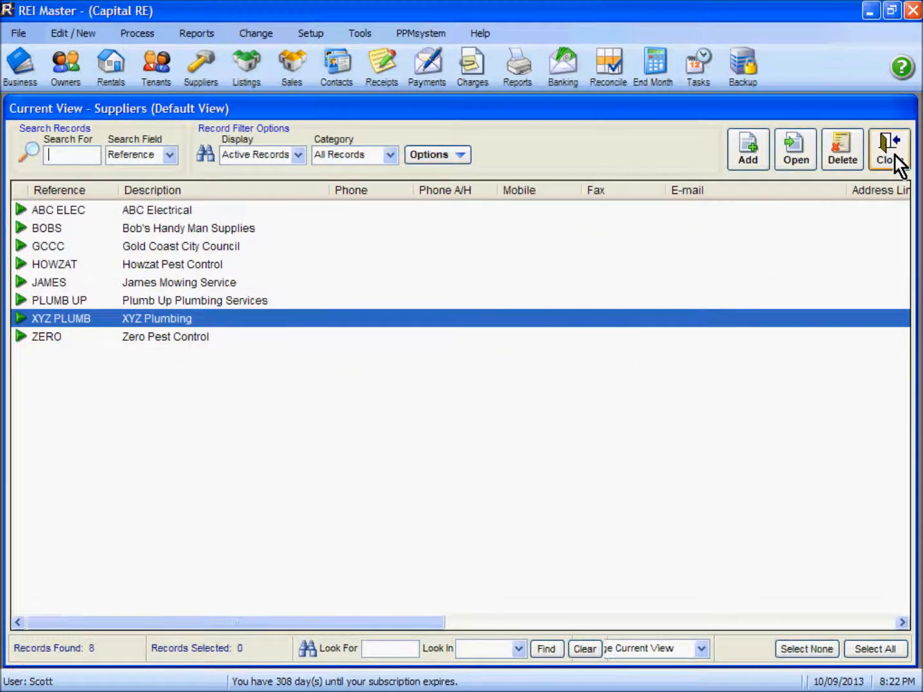
left_click(893, 156)
Step: Review the pending $165.00 Plumbing Work charge for 03PENNY, then close Pending Transactions
left_click(133, 34)
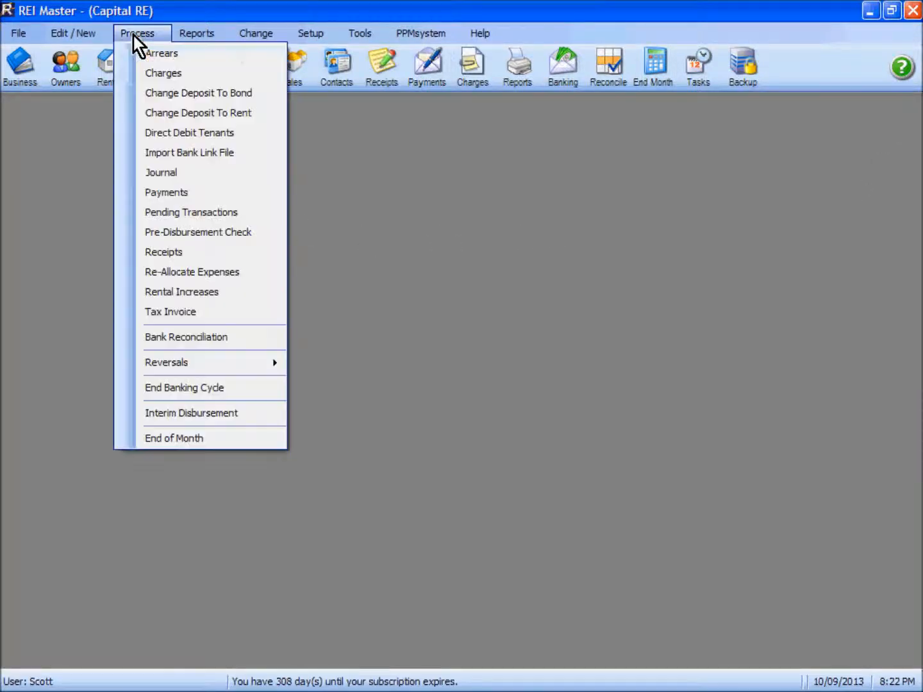
left_click(170, 216)
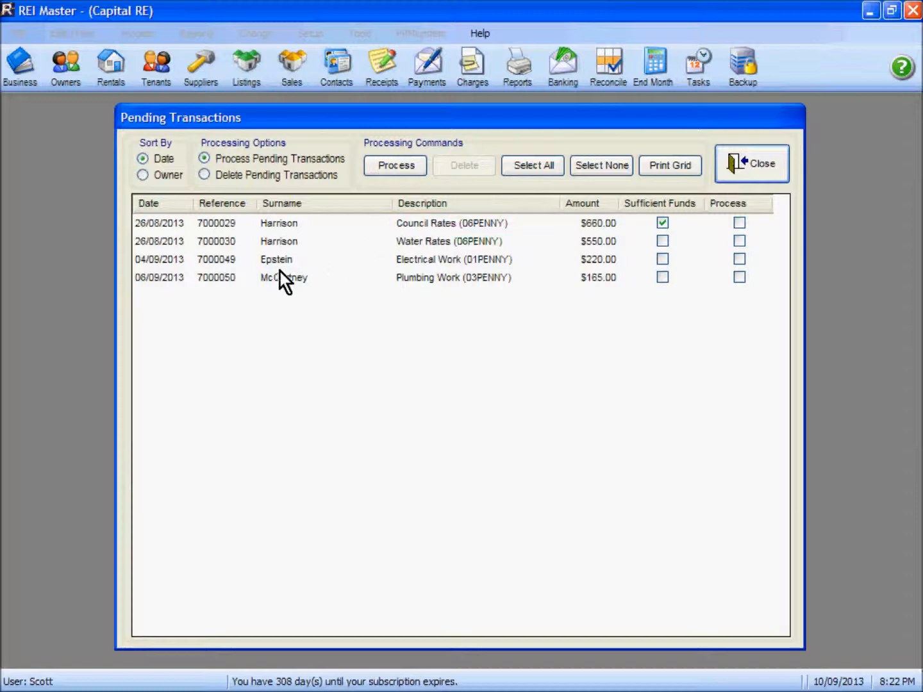
left_click(296, 282)
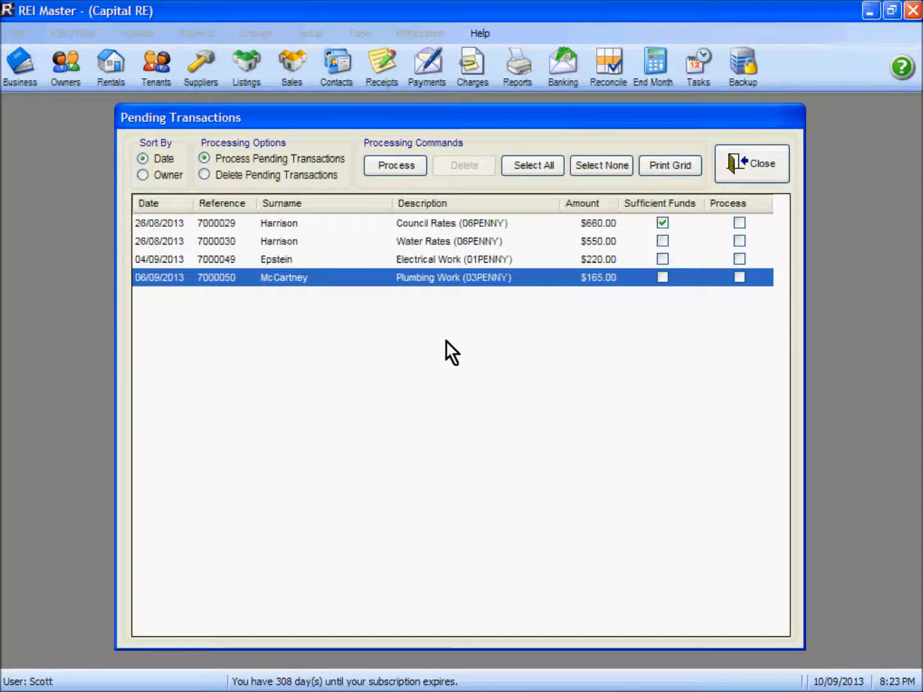
left_click(744, 164)
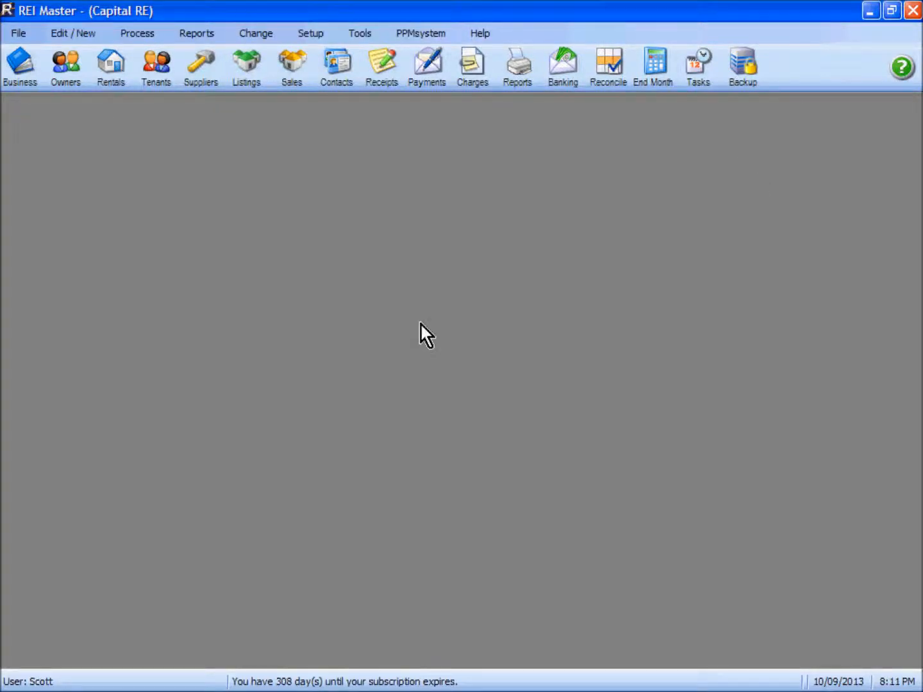
Step: Start a tenant receipt for the 03PENNY tenant with one week's rent of $500.00
left_click(385, 77)
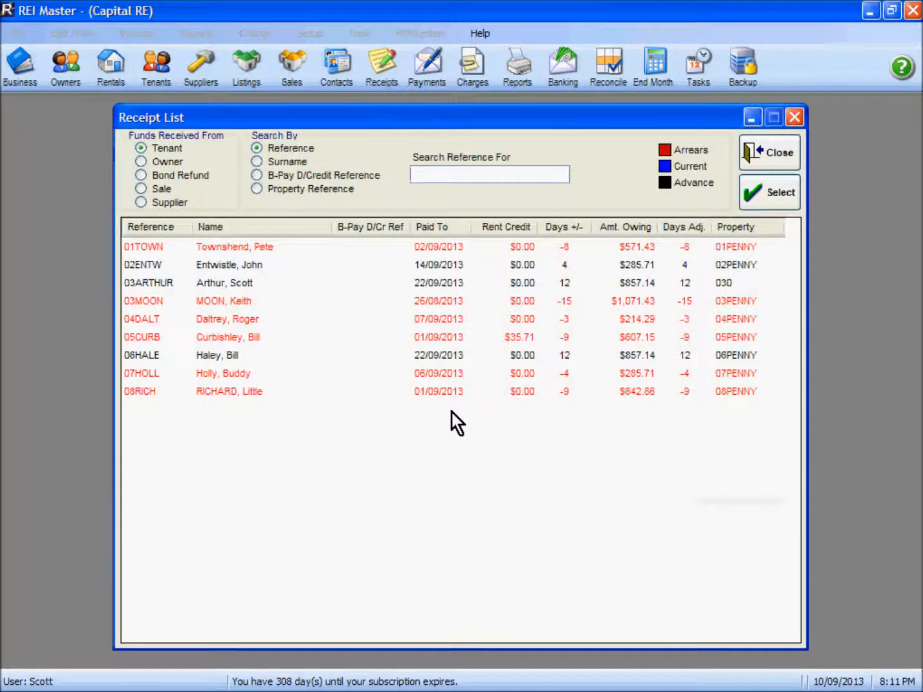
left_click(229, 302)
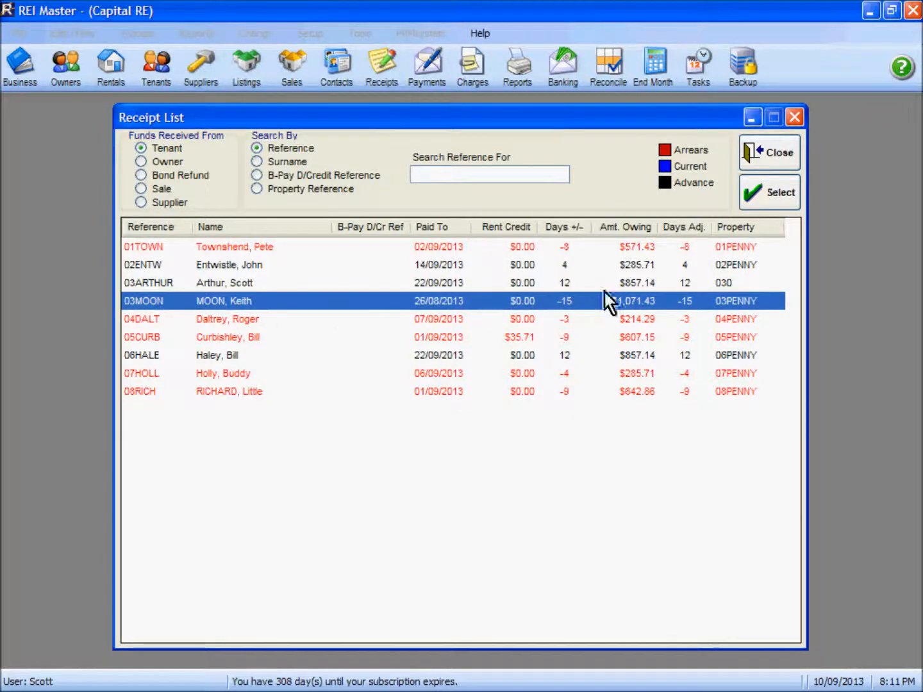
left_click(769, 192)
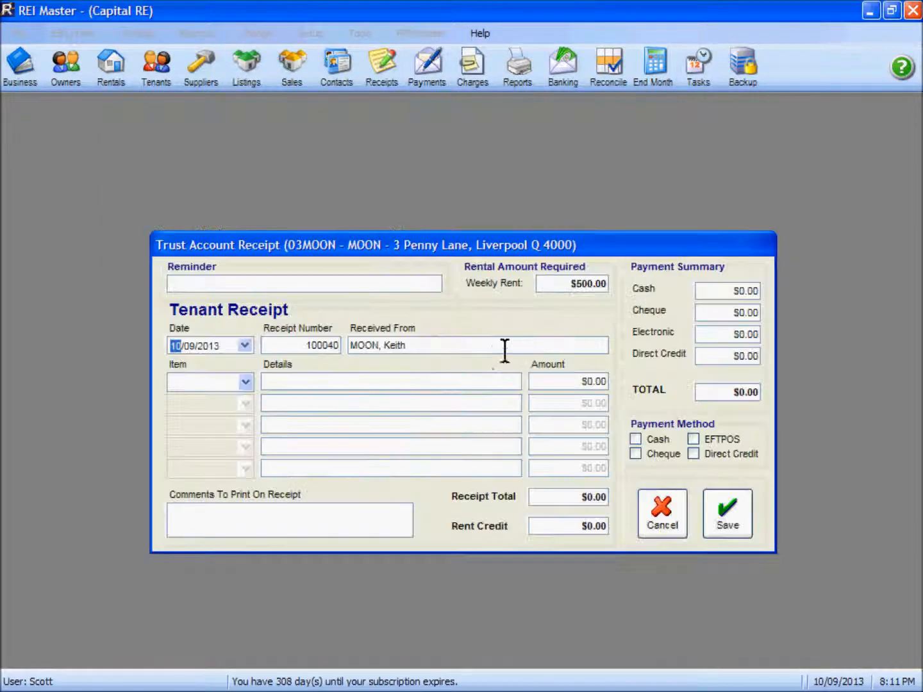
left_click(246, 382)
left_click(222, 399)
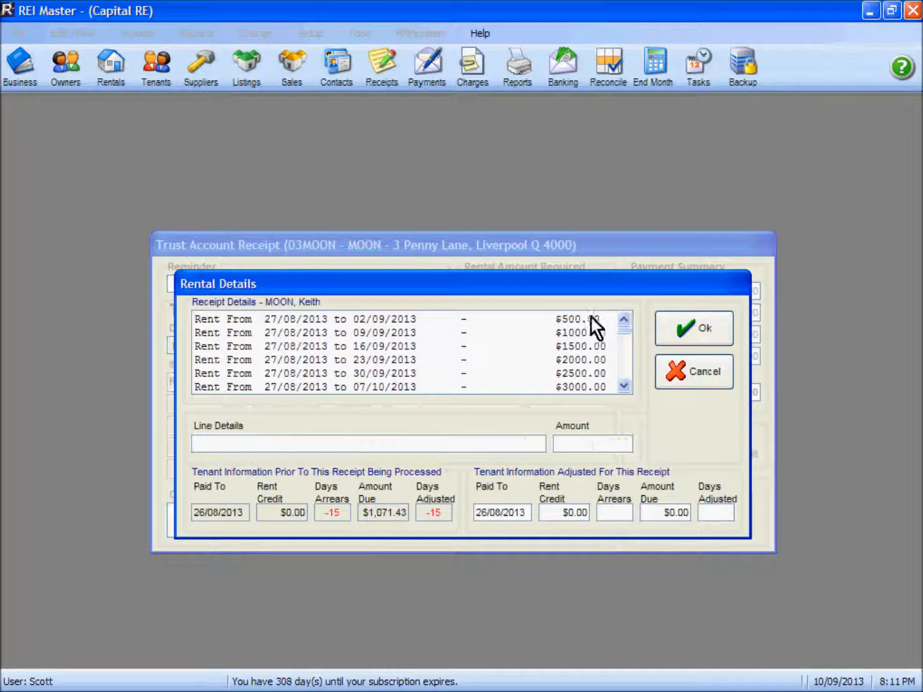
left_click(678, 330)
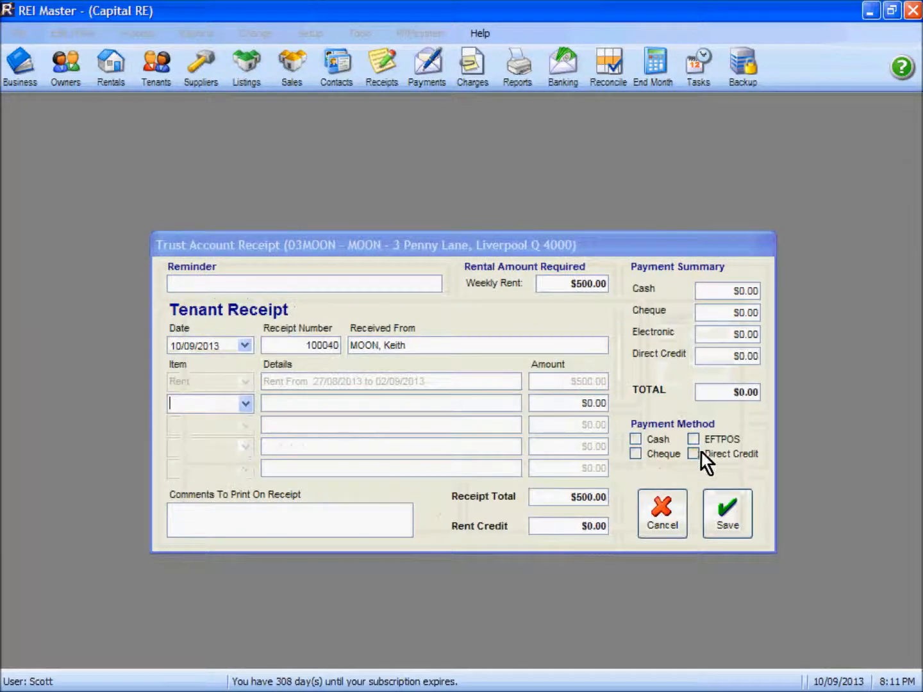
Step: Save the rent receipt as a direct credit without printing, then process pending transactions
left_click(692, 454)
left_click(611, 377)
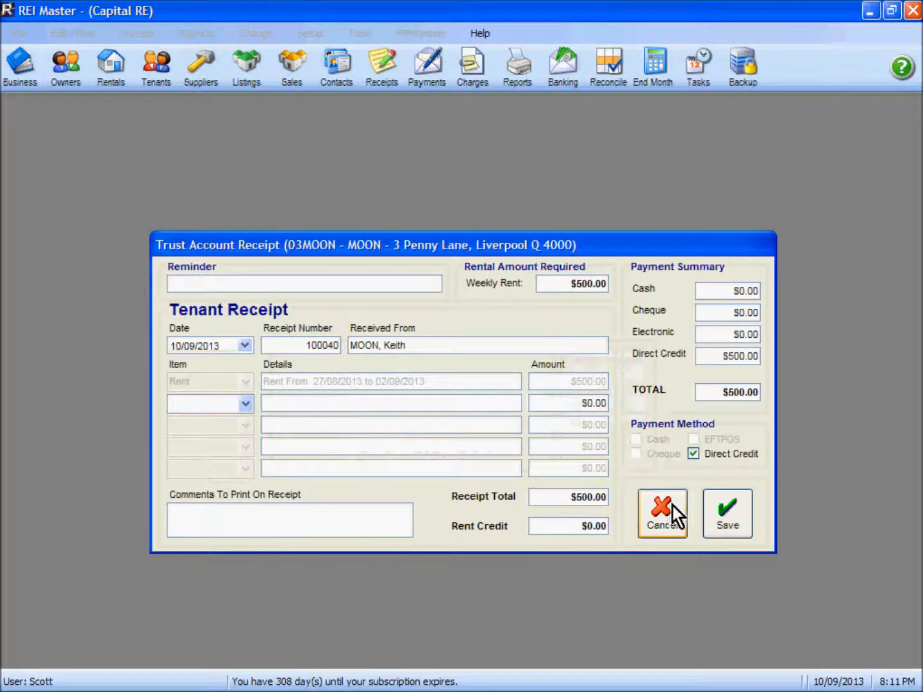
left_click(727, 511)
left_click(496, 407)
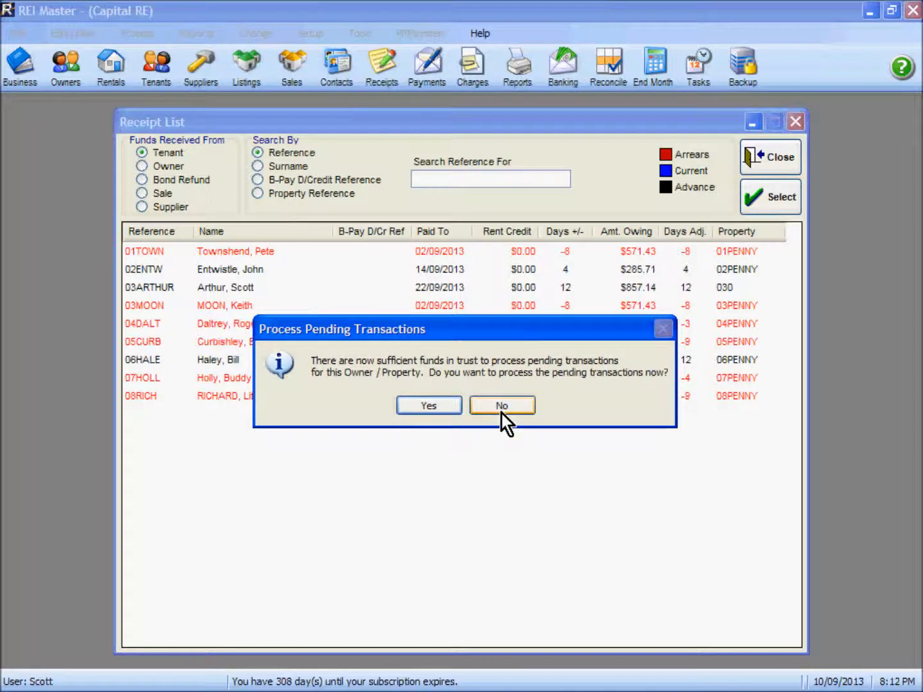
left_click(441, 408)
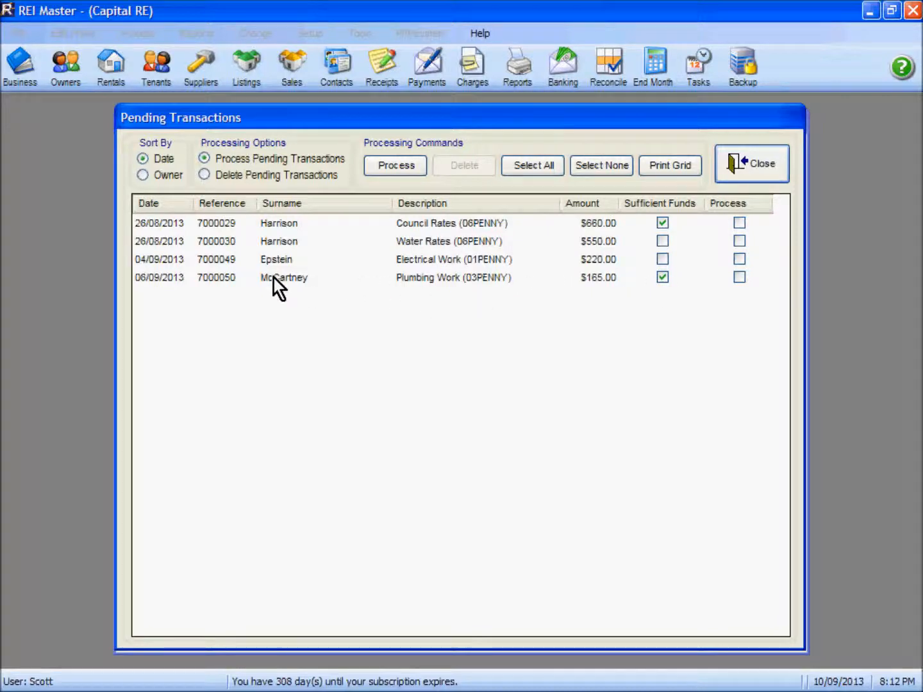
Step: Process the $165.00 Plumbing Work charge, then close Pending Transactions and the Receipt List
left_click(739, 279)
left_click(404, 168)
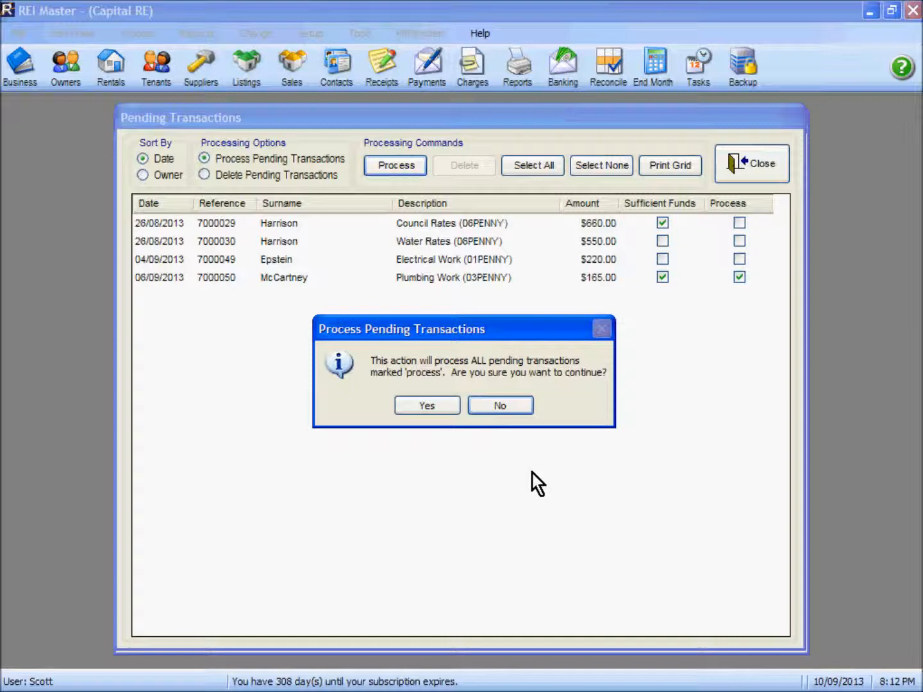
left_click(429, 406)
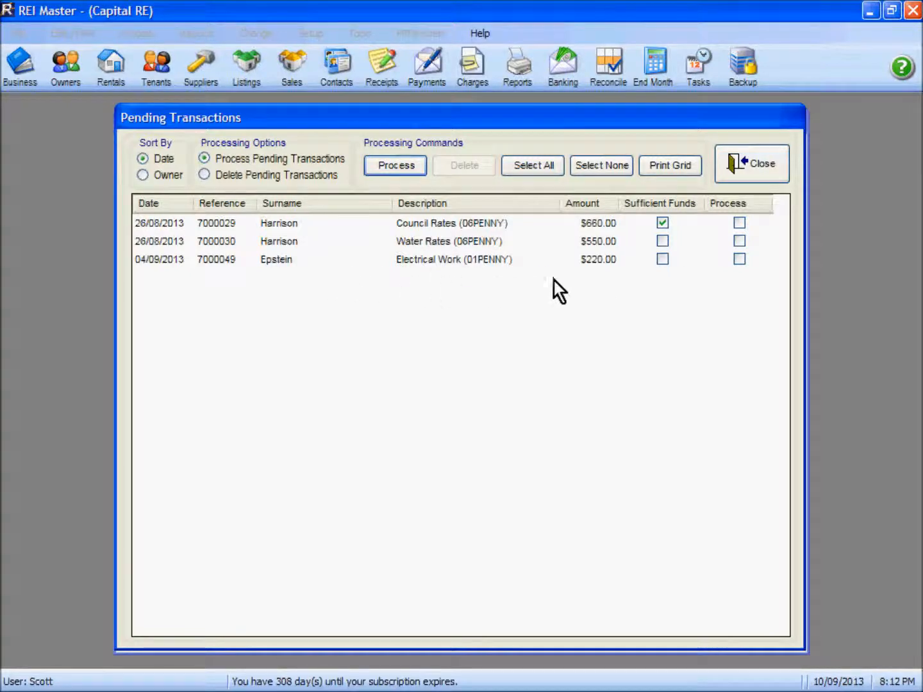
left_click(750, 164)
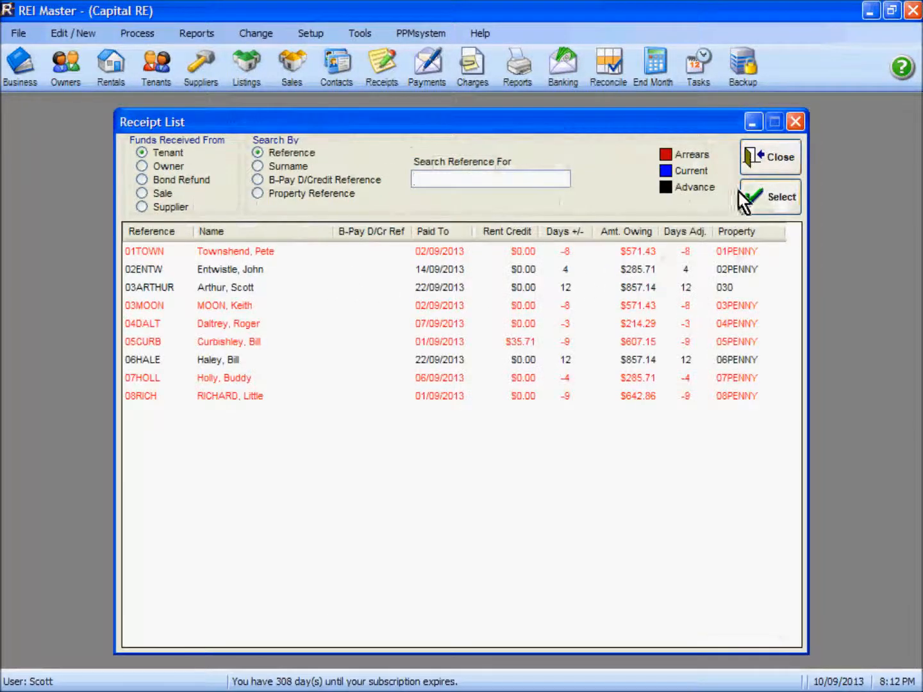
left_click(763, 158)
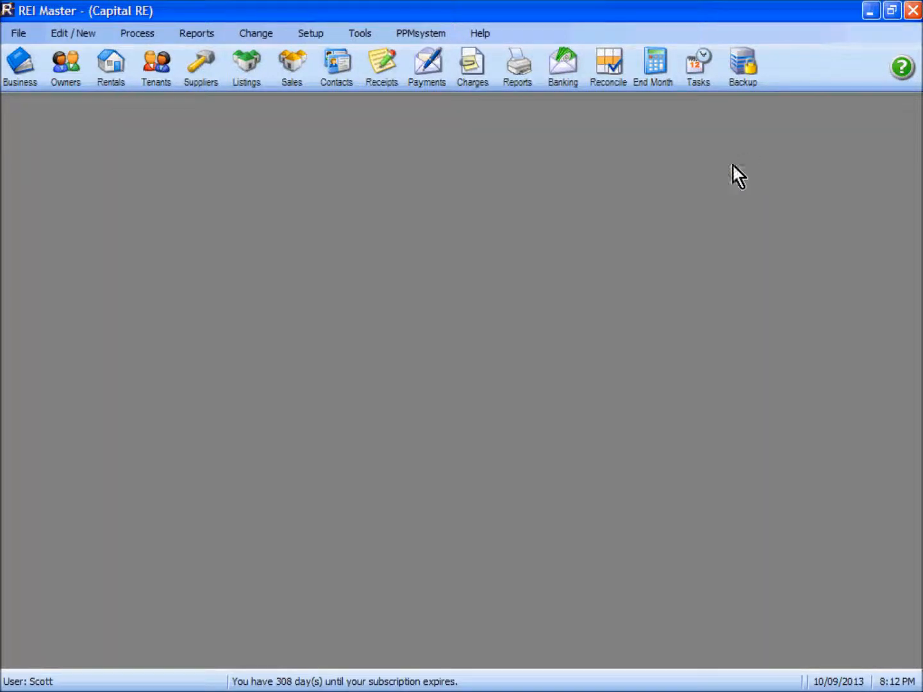
left_click(63, 74)
double_click(115, 249)
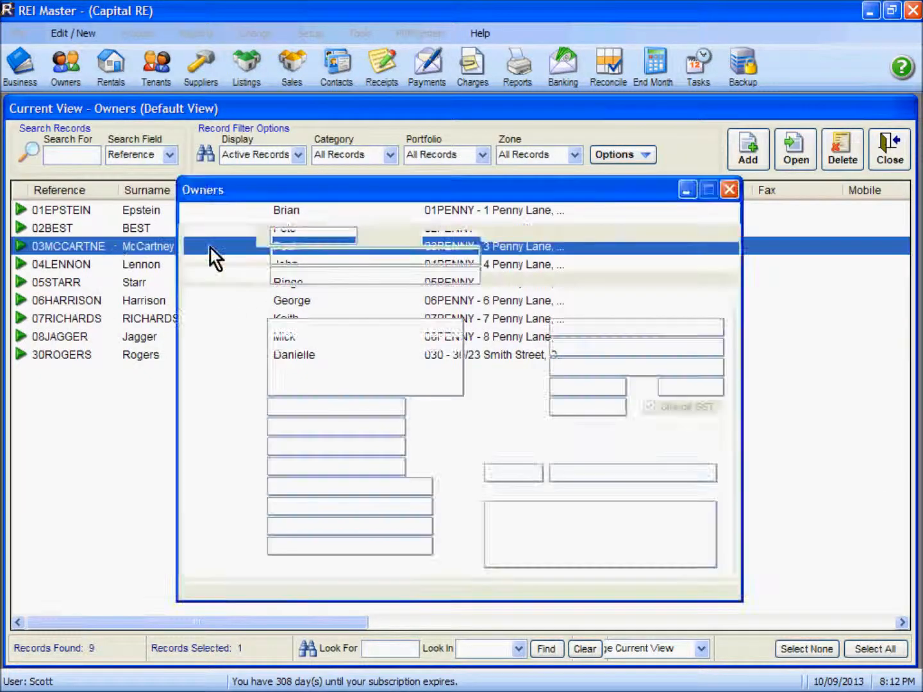
left_click(417, 296)
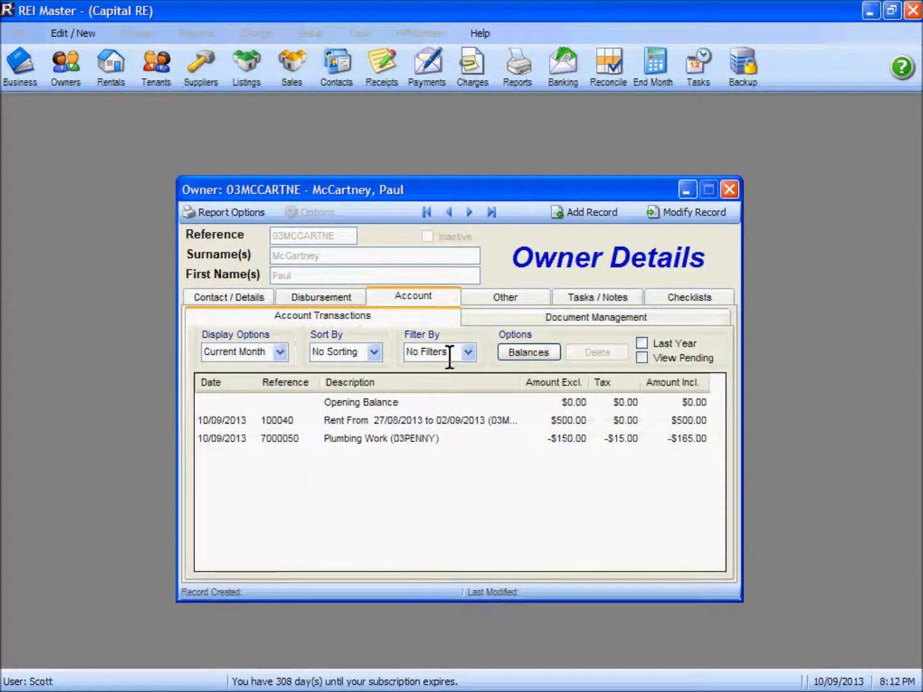
left_click(382, 438)
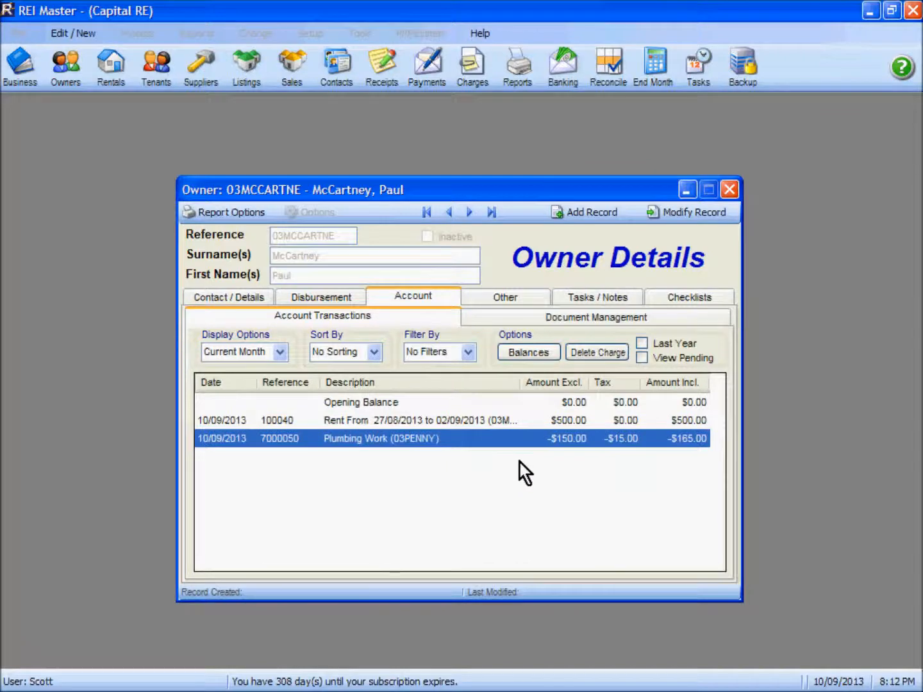
left_click(642, 357)
left_click(643, 358)
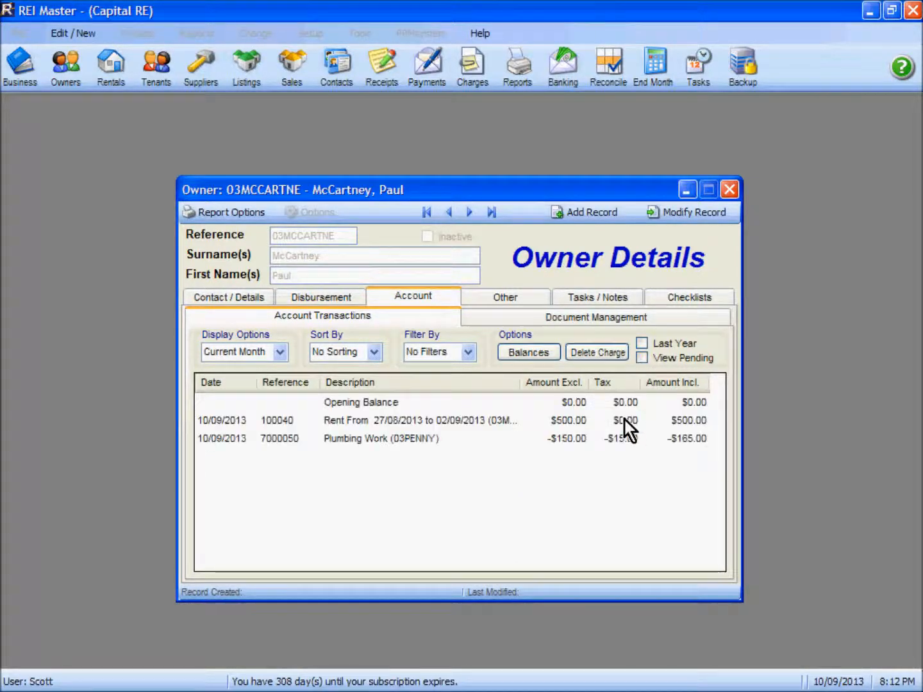
left_click(529, 354)
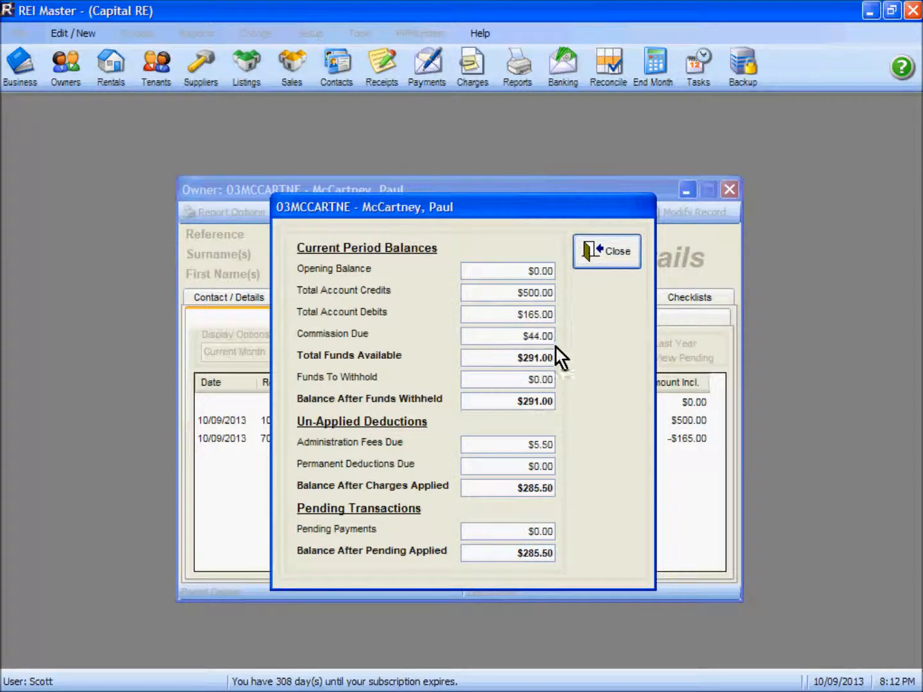
left_click(599, 252)
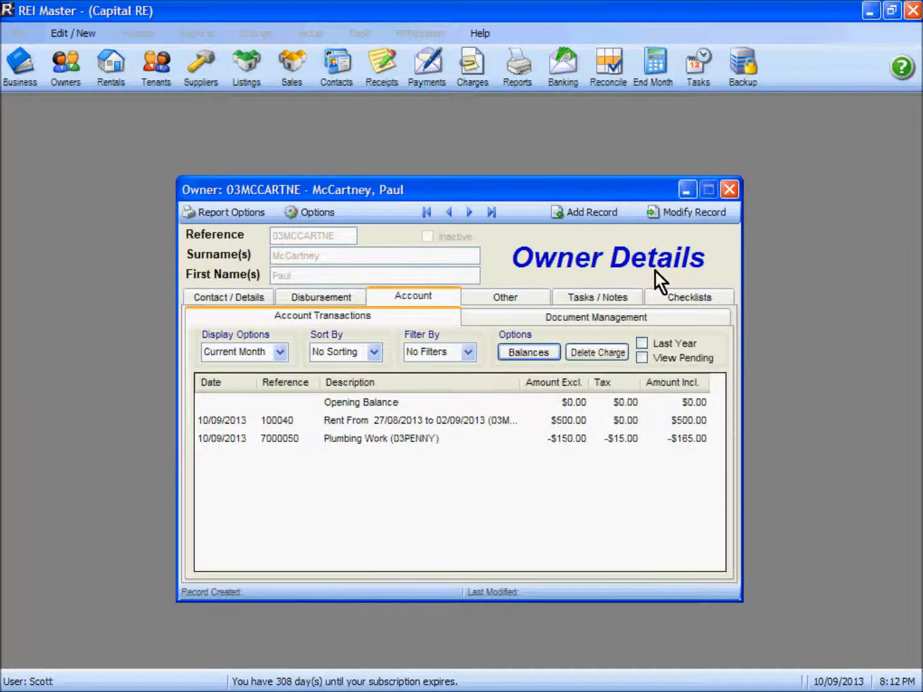
left_click(730, 189)
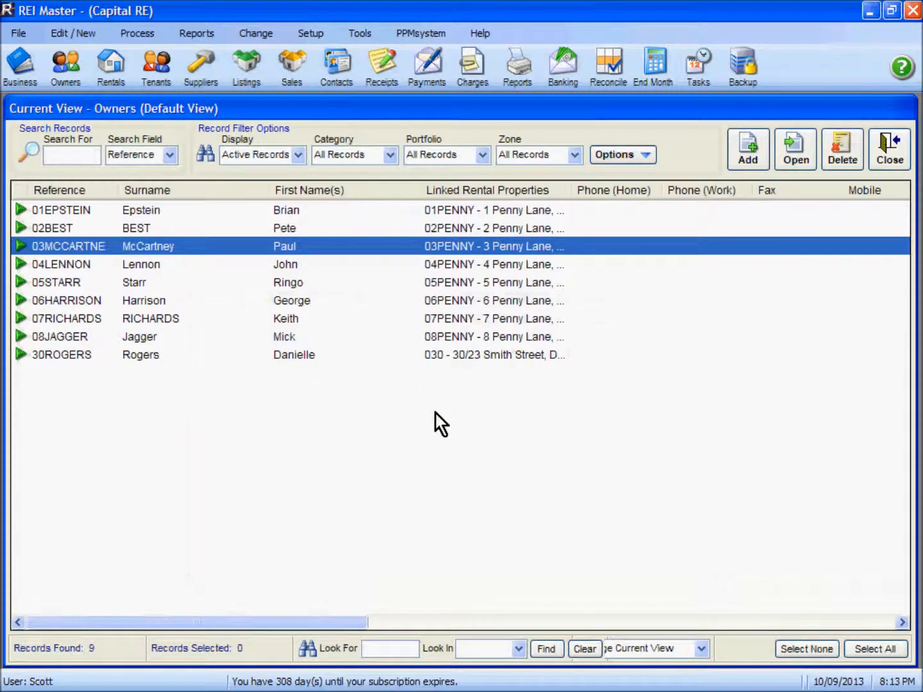
left_click(887, 154)
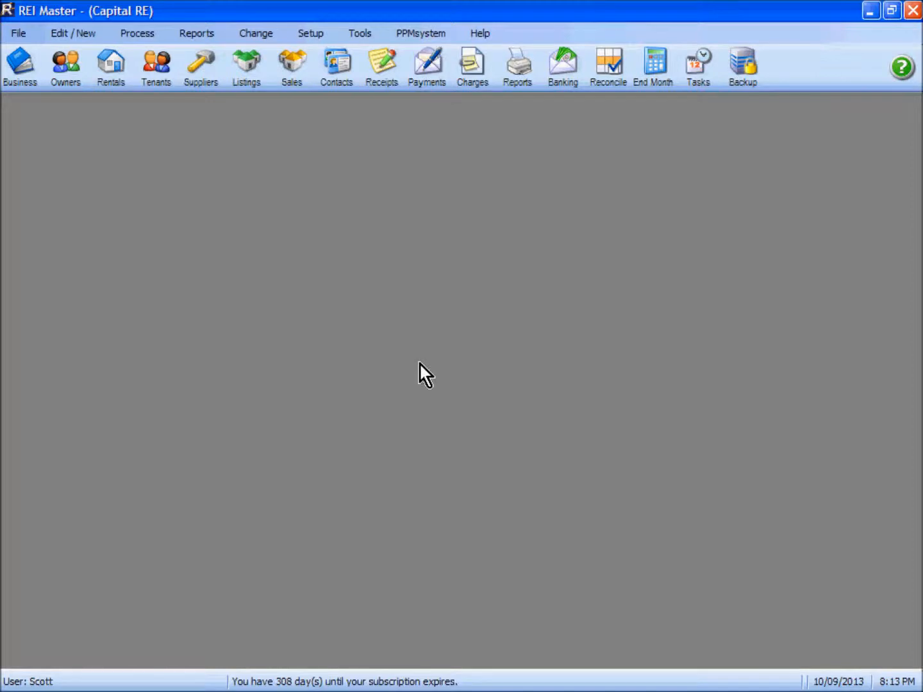